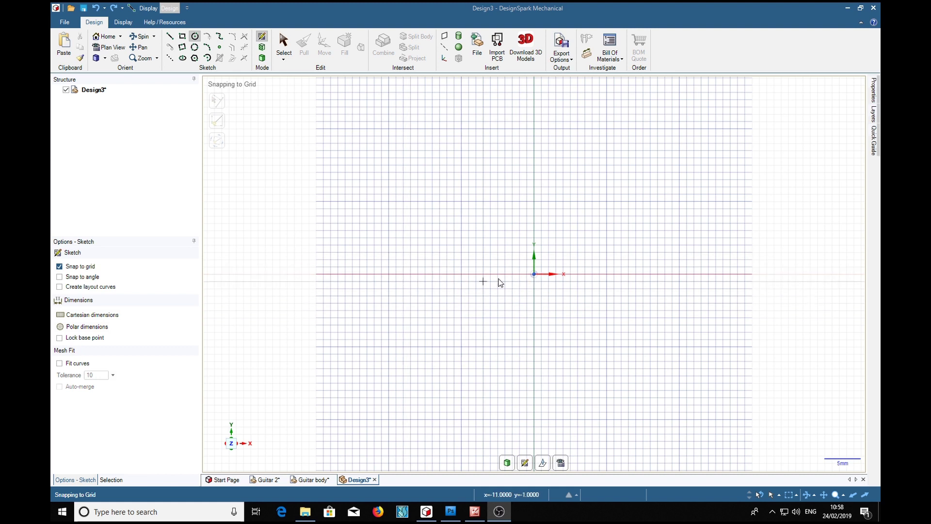
Fix the 48.083mm circle at the origin and trace its upper-left arc with straight line segments
click(534, 274)
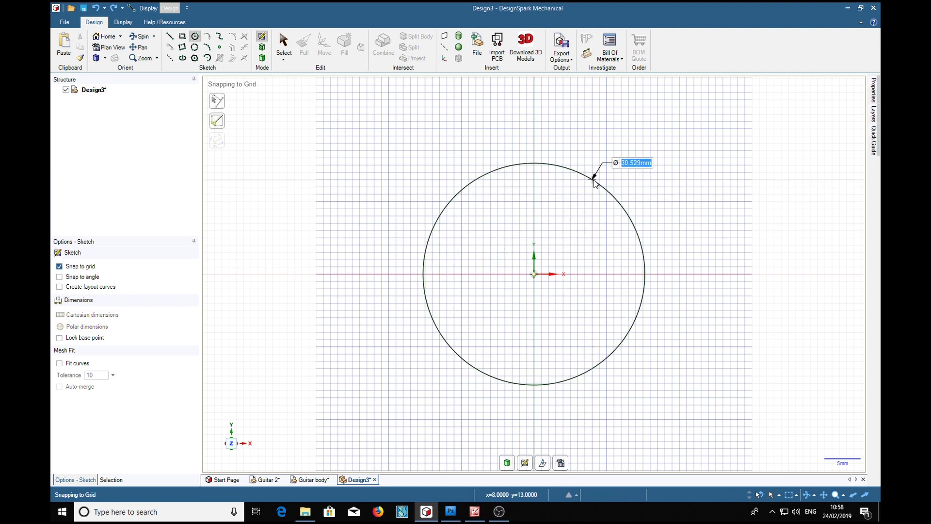
click(657, 151)
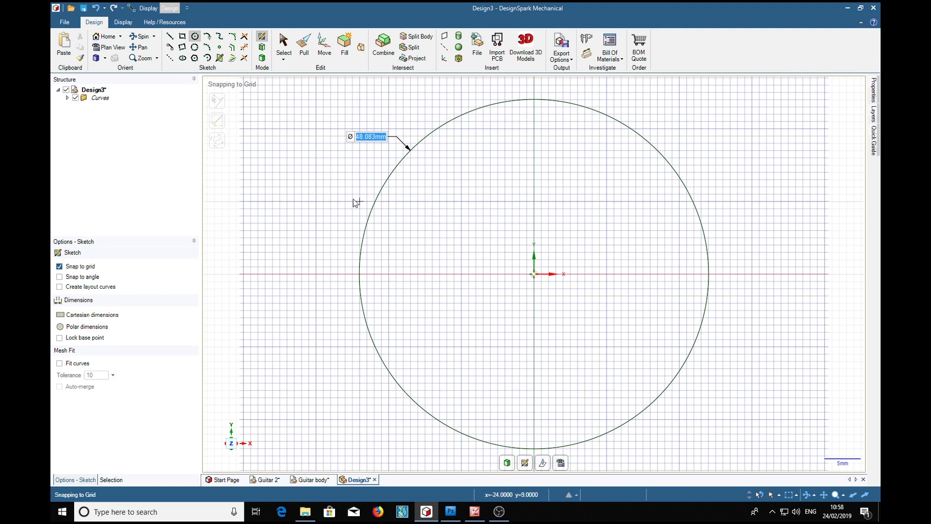
click(169, 37)
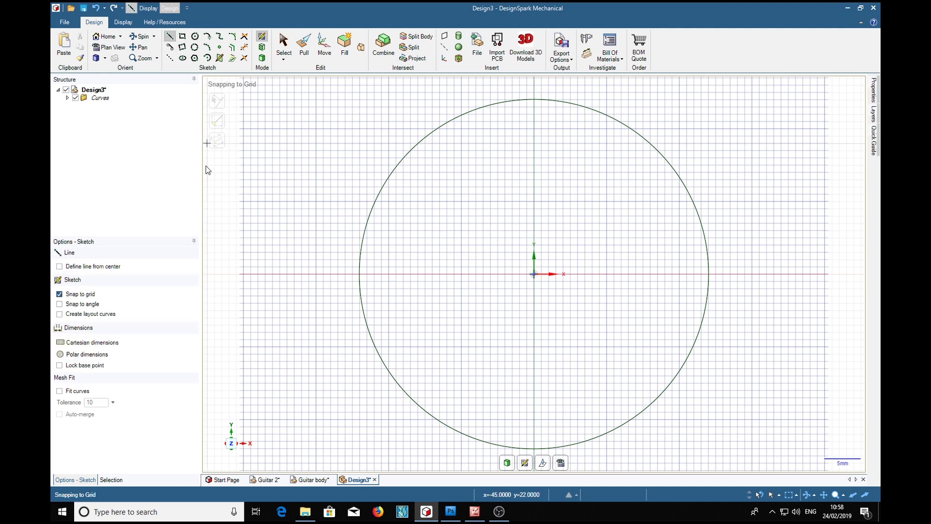
click(359, 274)
click(367, 231)
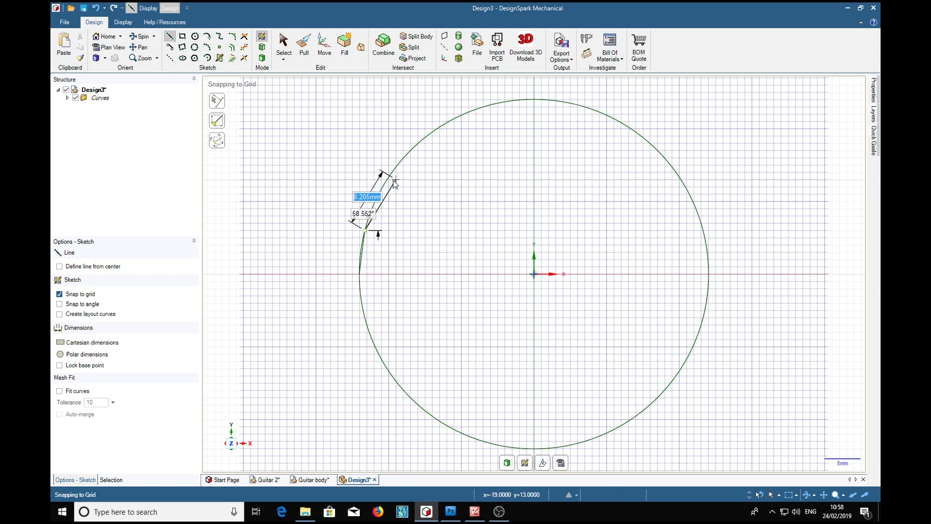
click(389, 178)
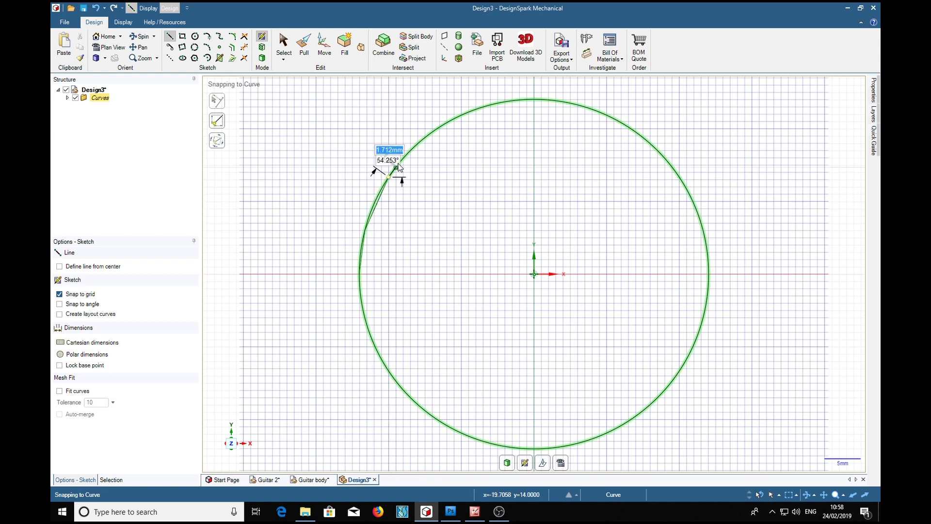
click(428, 137)
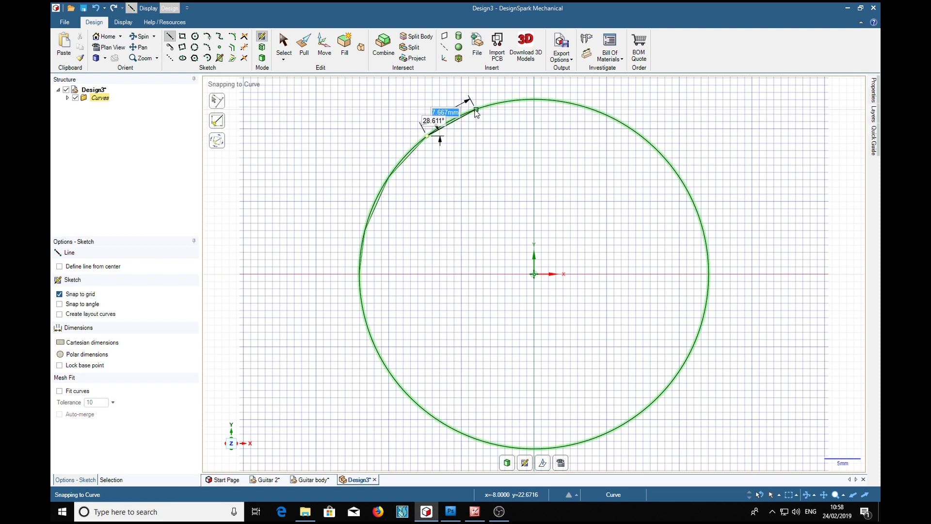
click(476, 112)
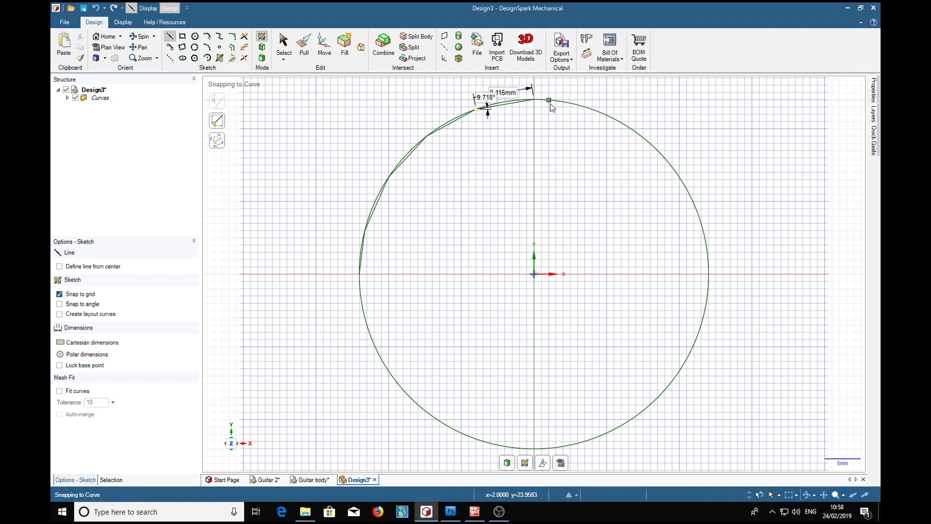
Continue the line segments from the circle's top down the upper-right arc to its right point
click(535, 100)
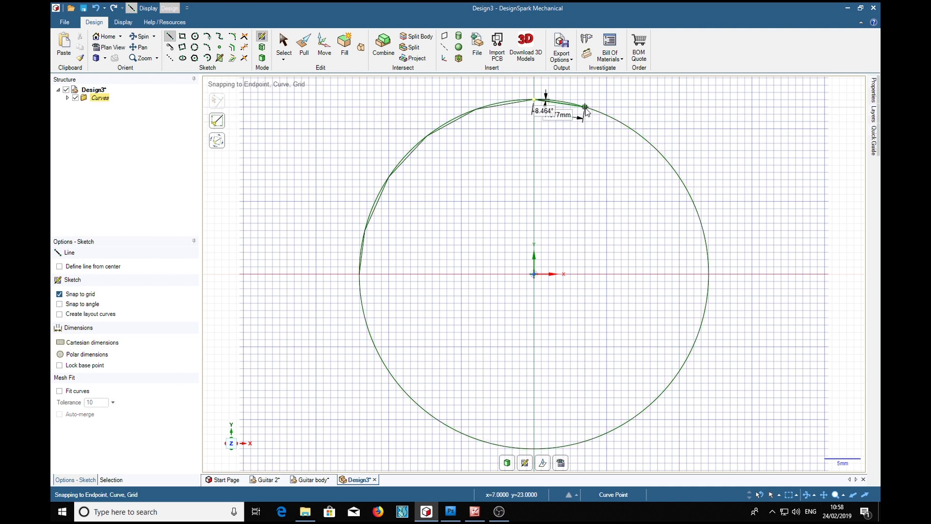
click(585, 107)
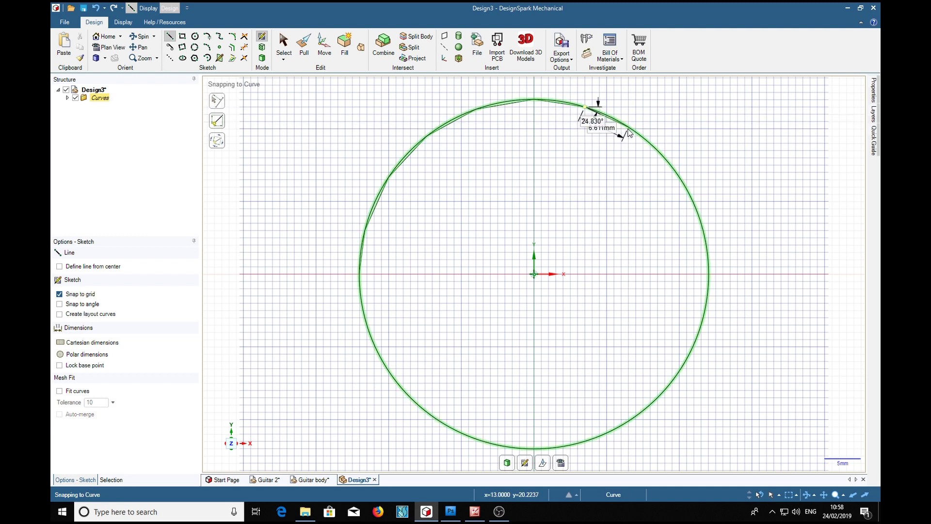
click(629, 127)
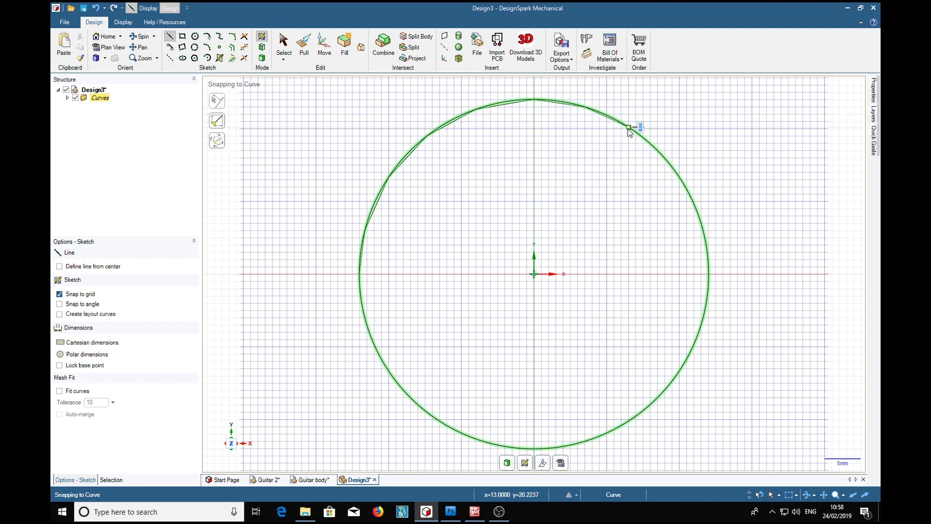
click(665, 159)
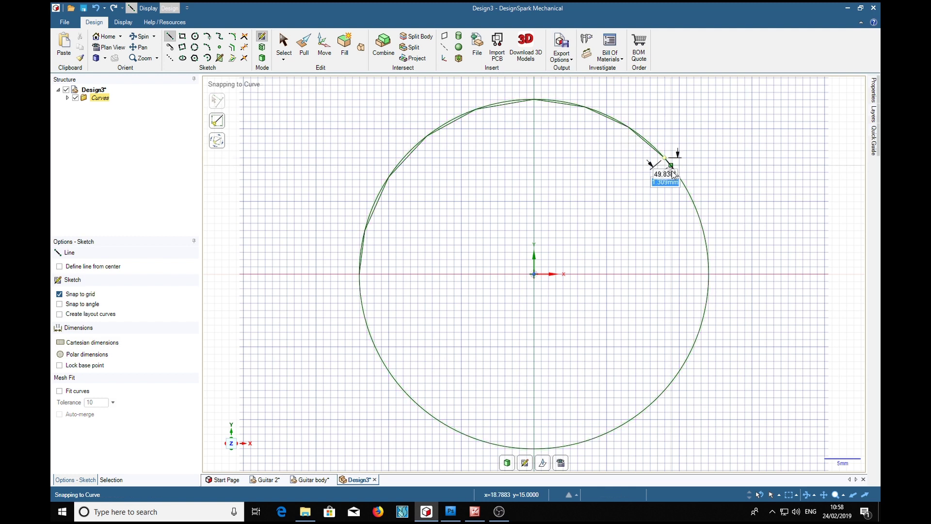
click(690, 195)
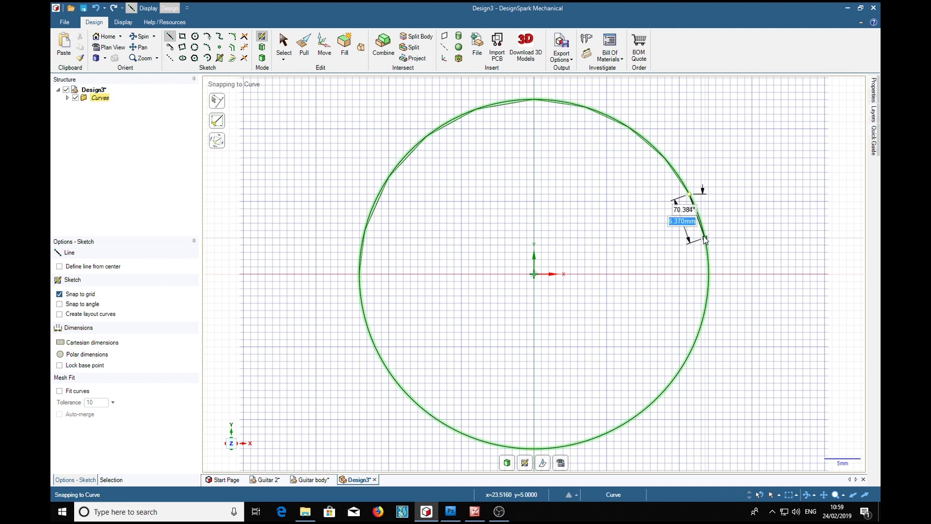
click(705, 239)
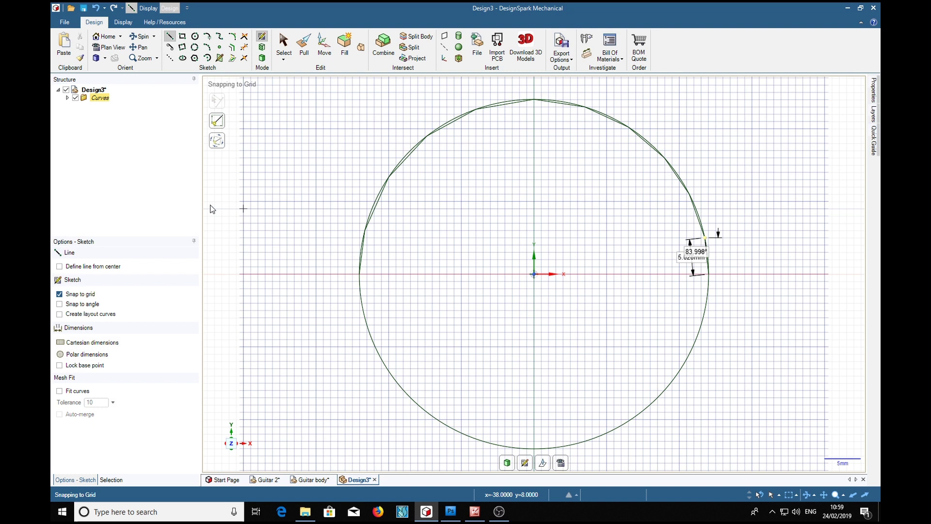
click(68, 98)
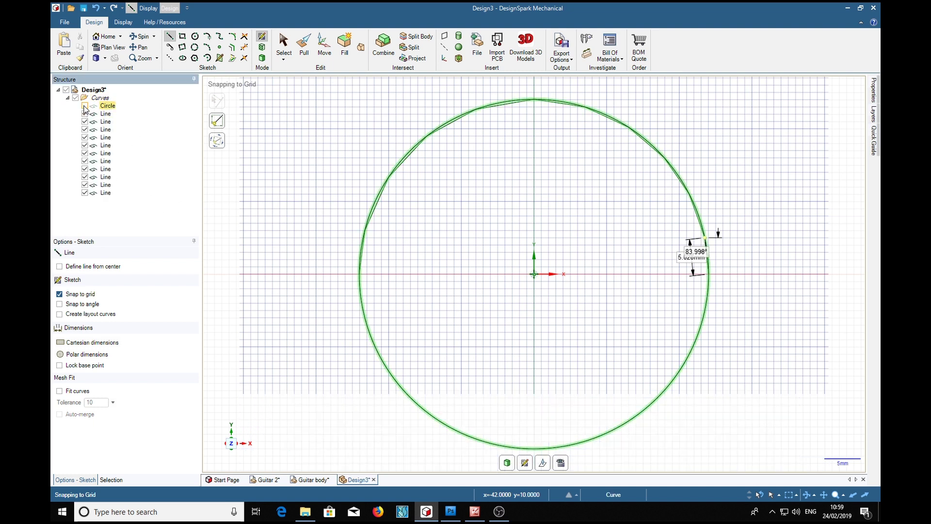
Hide and reshow the circle to compare with the segments, then undo all line segments
click(85, 106)
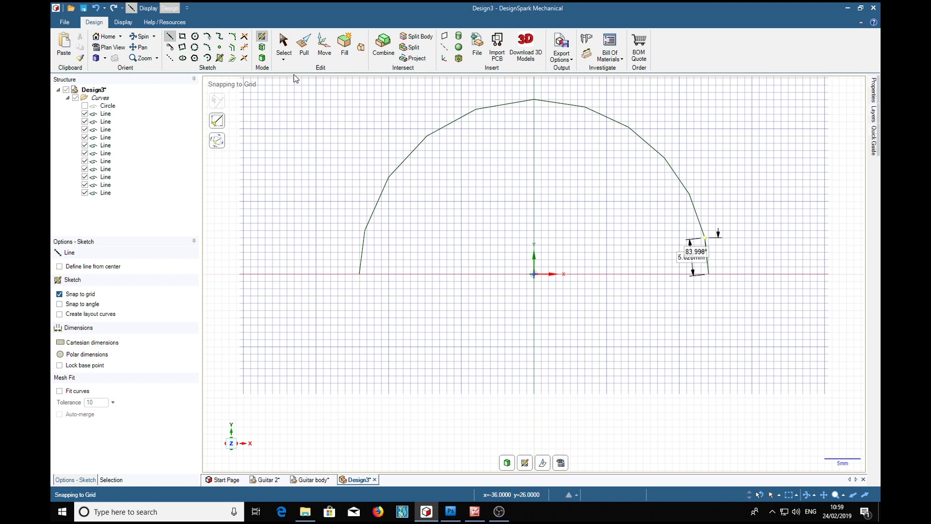
click(86, 107)
key(Escape)
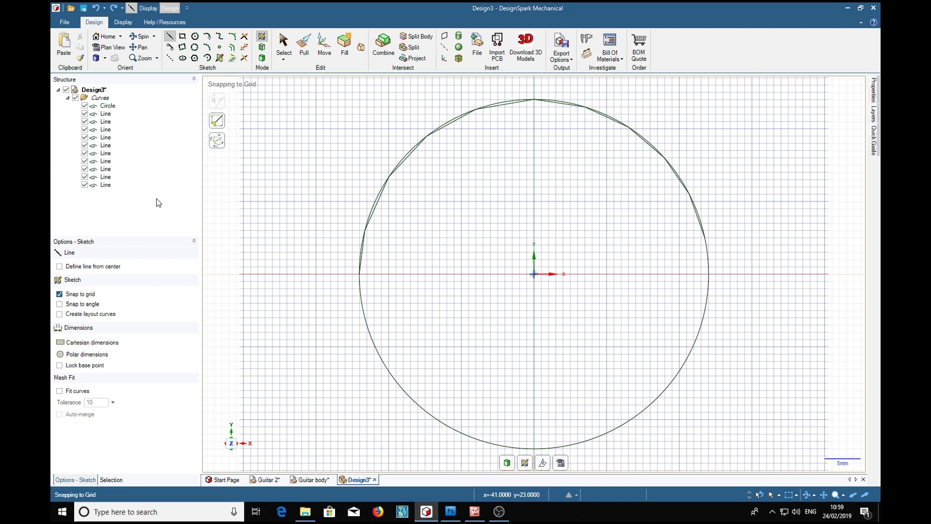
key(ctrl+z)
key(ctrl+z)
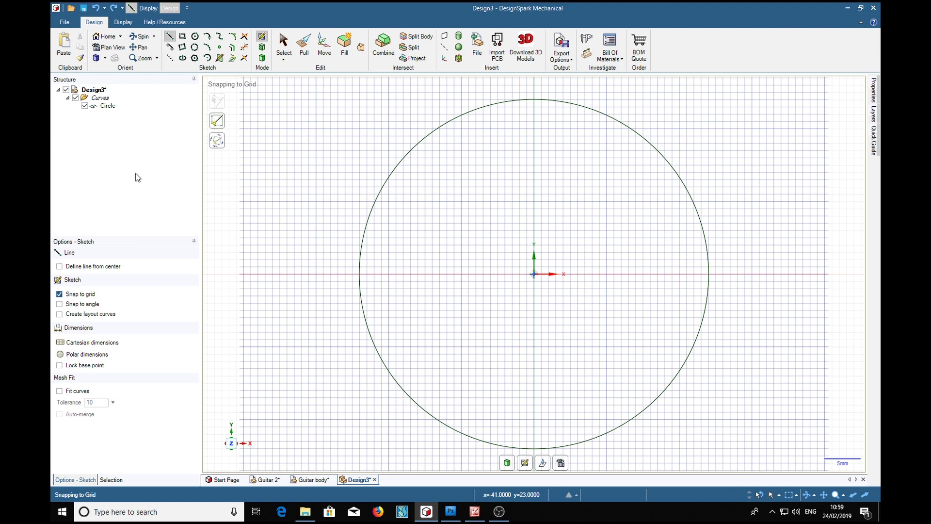
Draw a spline with knots at the circle's left, top, right and bottom points, closed at the left
click(219, 38)
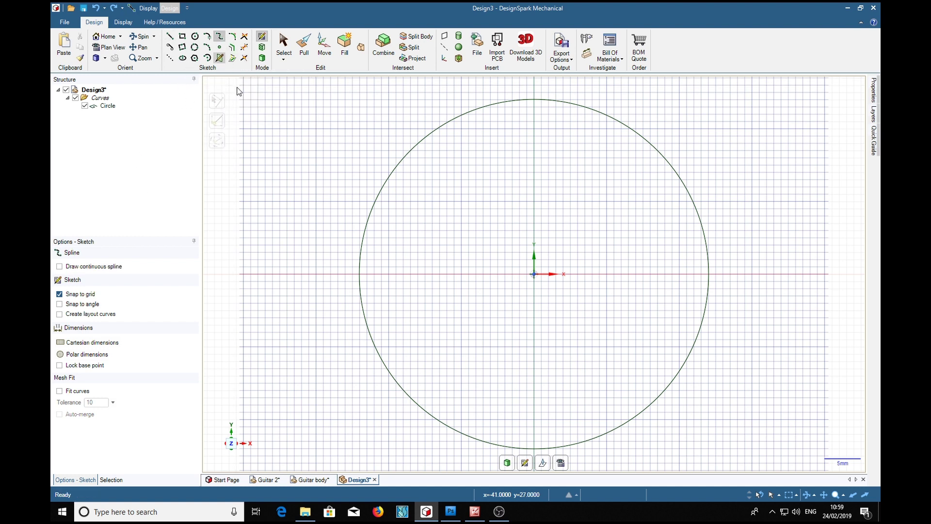
click(360, 275)
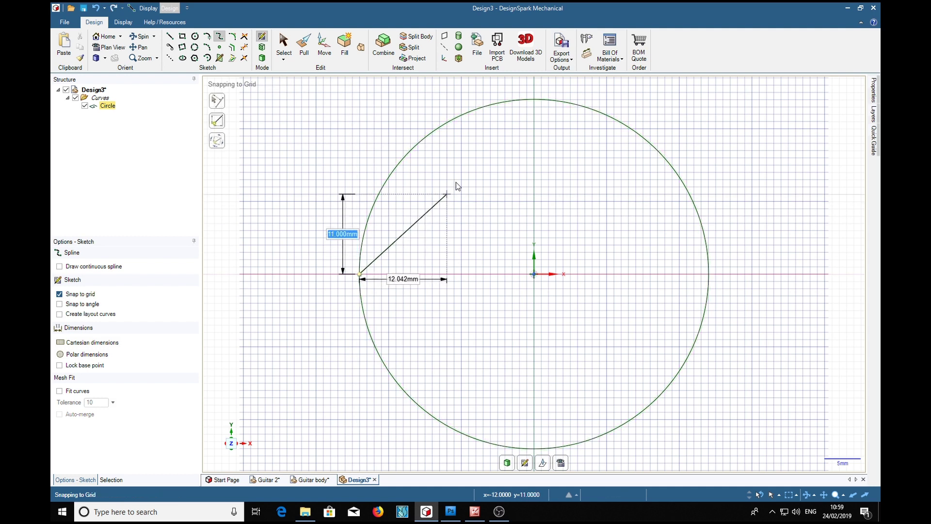
click(535, 100)
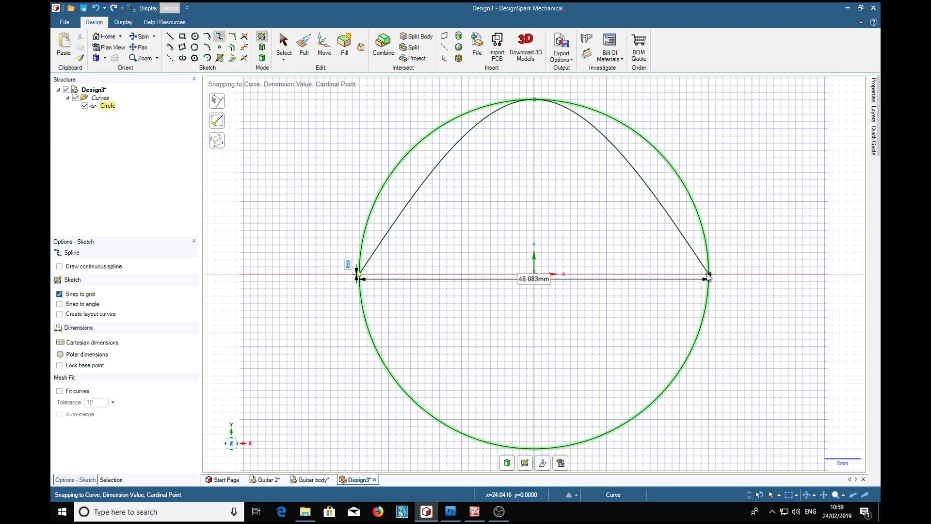
click(708, 274)
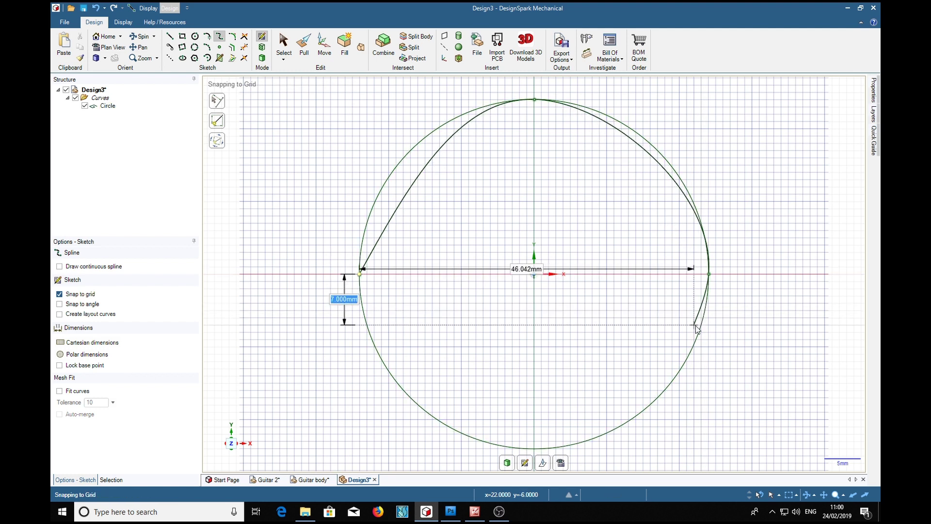
click(535, 449)
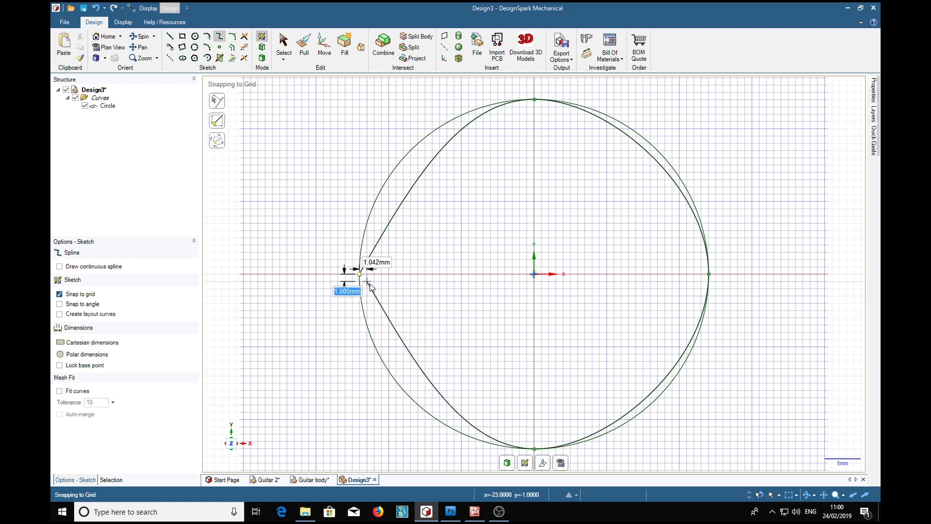
click(360, 275)
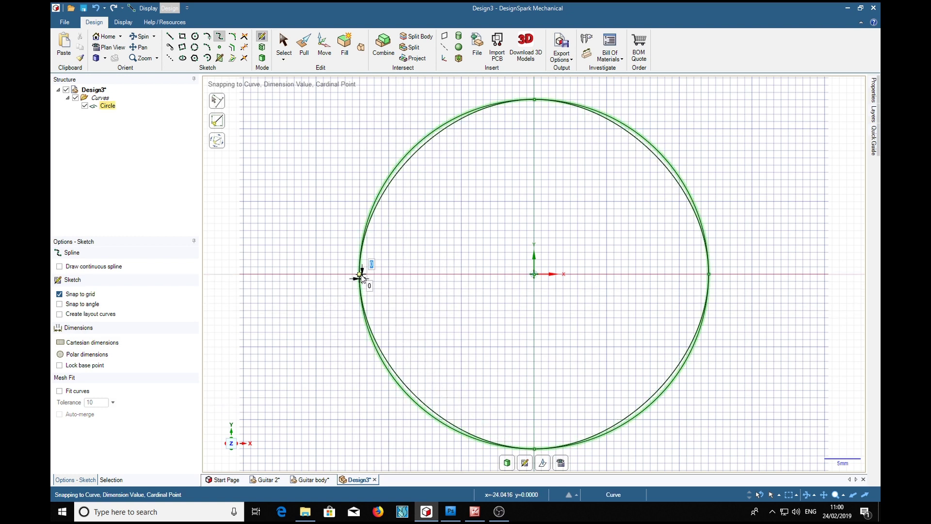
click(361, 276)
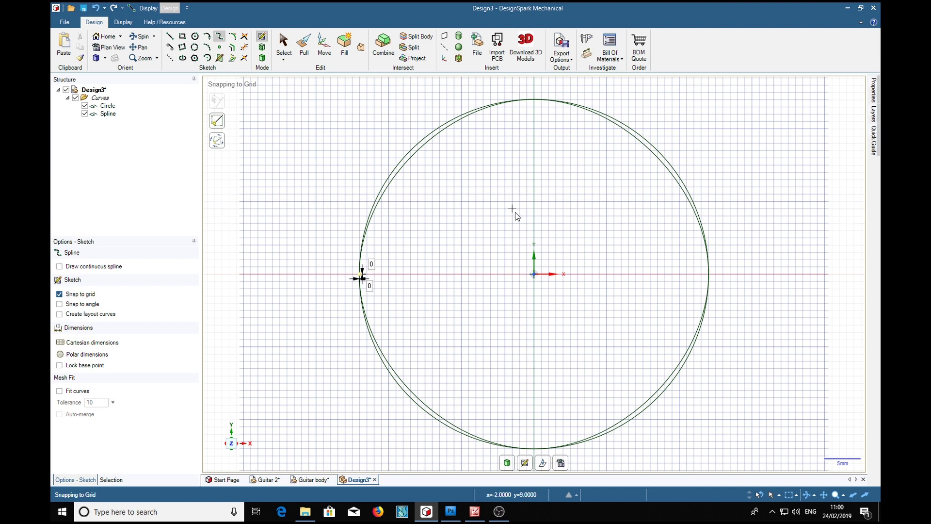
Undo the four-point spline and restart one from the left point with an upper-left knot
key(ctrl+z)
key(ctrl+z)
key(ctrl+z)
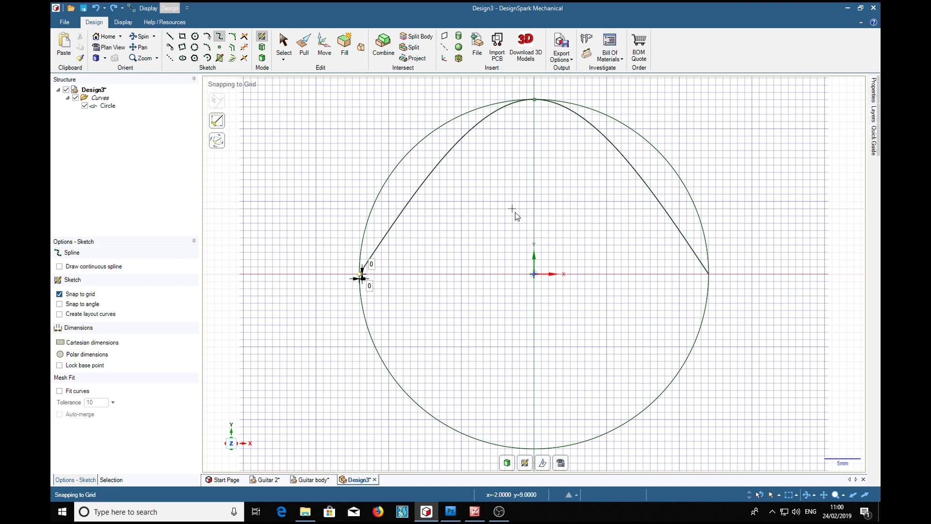
key(ctrl+z)
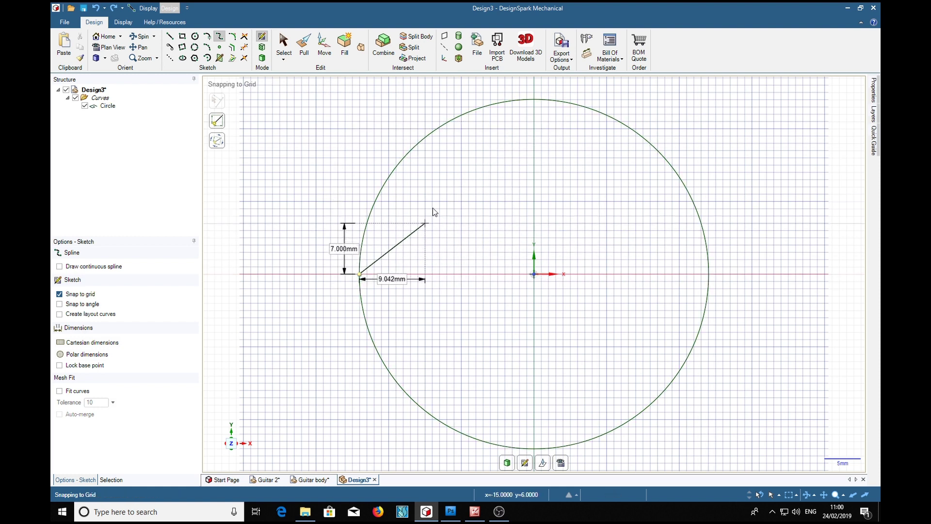
click(402, 161)
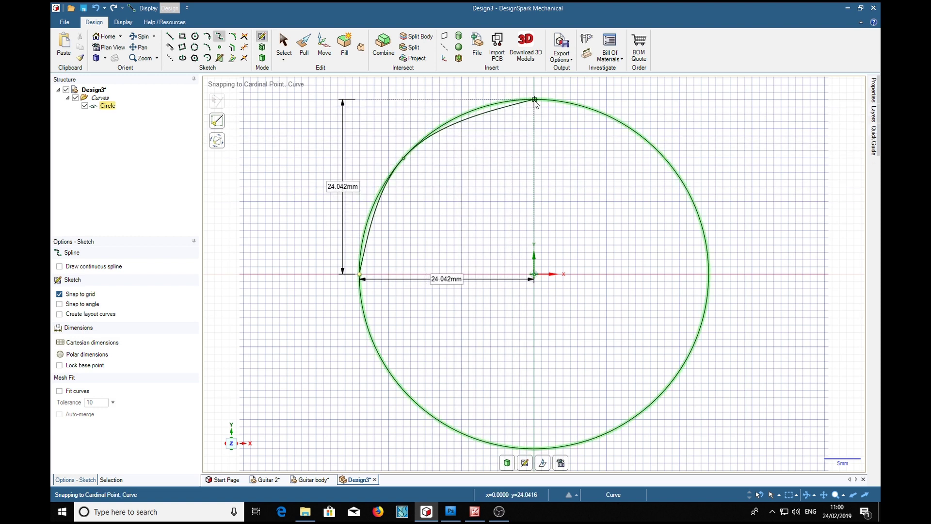
key(Tab)
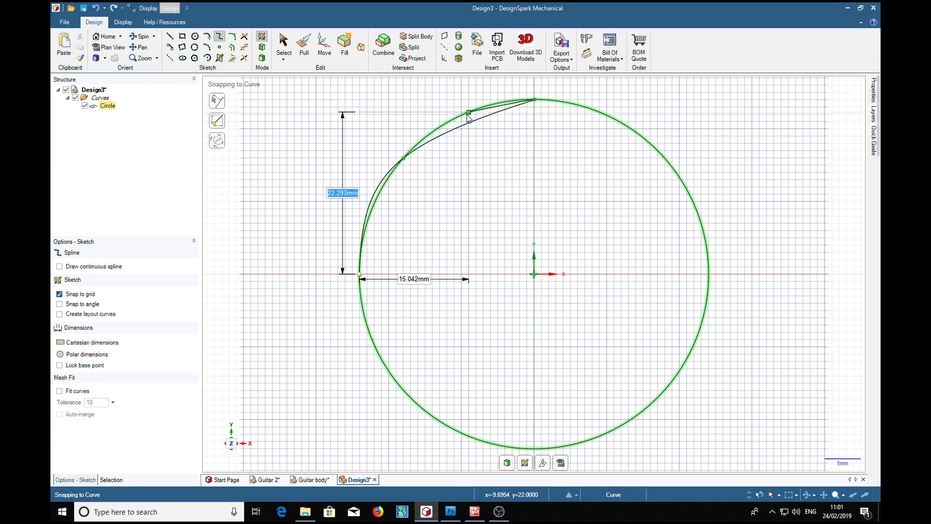
Add spline knots at upper-right (19 mm up), right, lower-right (15 mm), bottom and lower-left, closing at the start
click(640, 137)
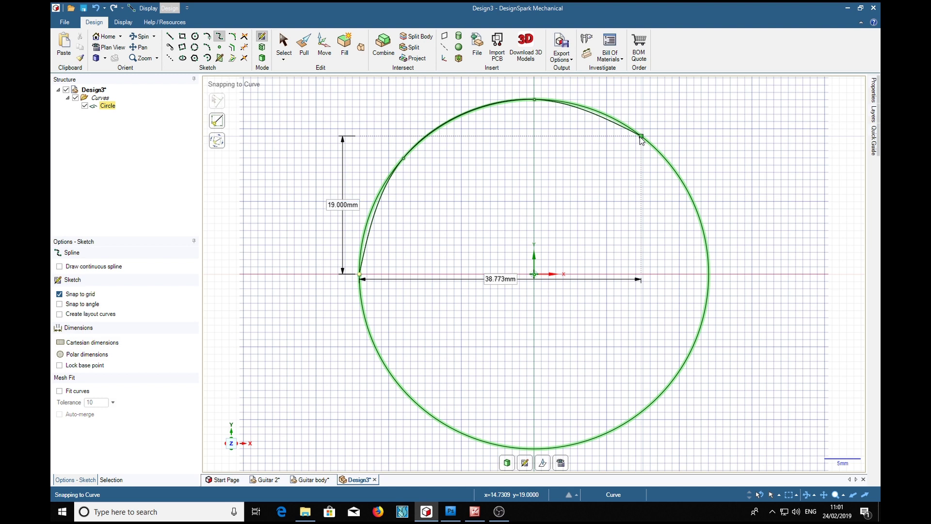
click(708, 274)
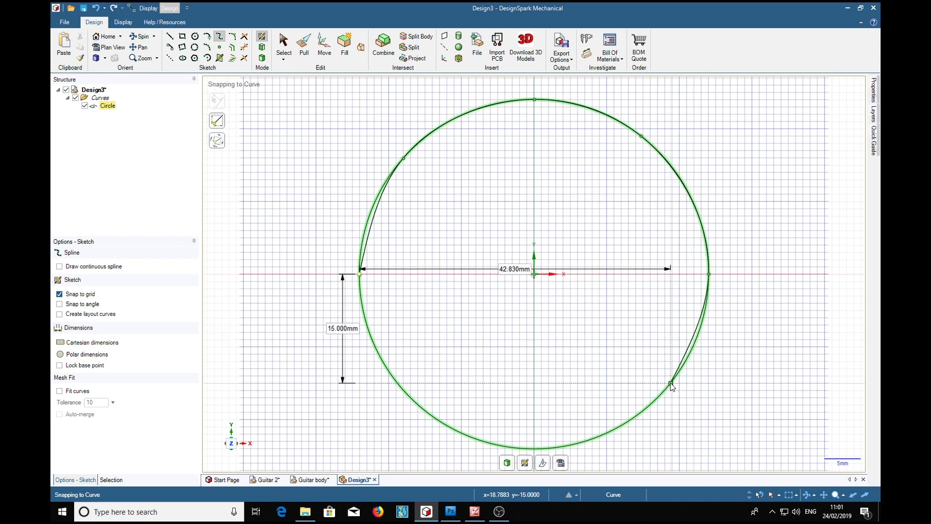
key(Tab)
click(669, 384)
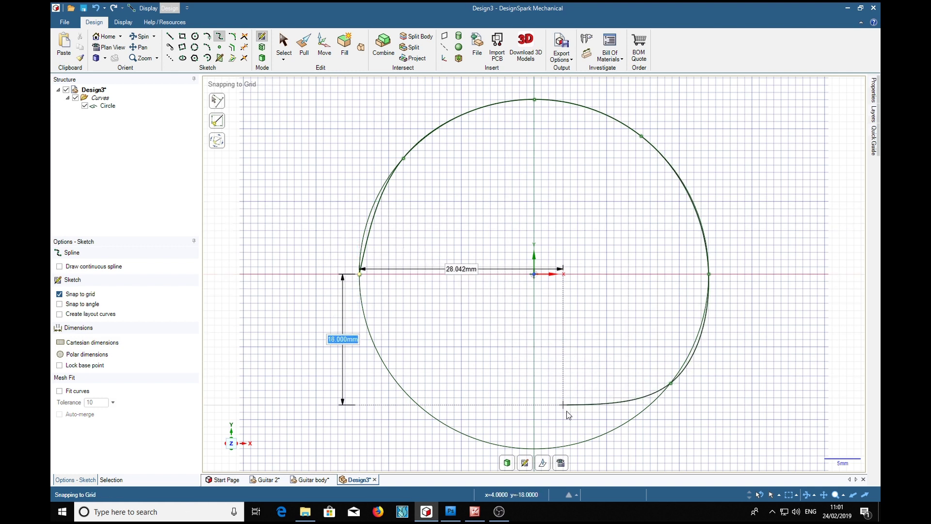
click(535, 450)
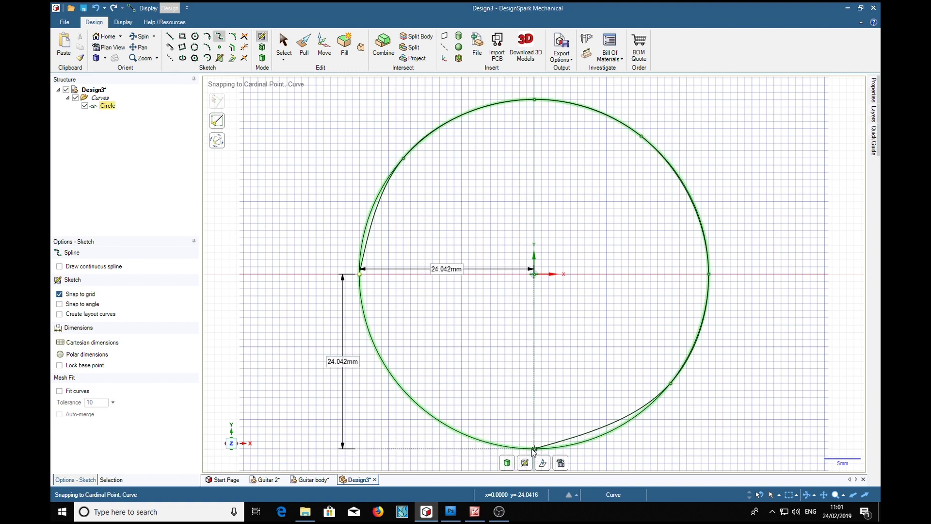
click(418, 404)
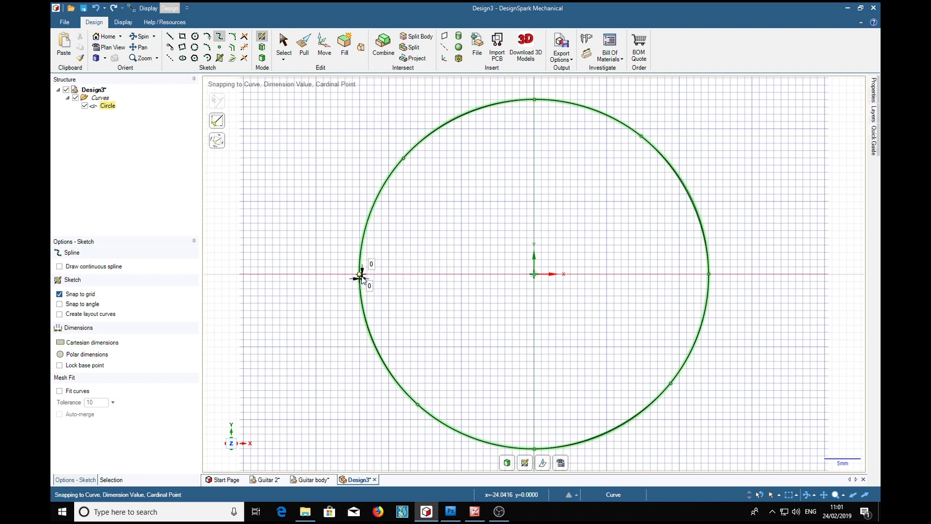
click(361, 275)
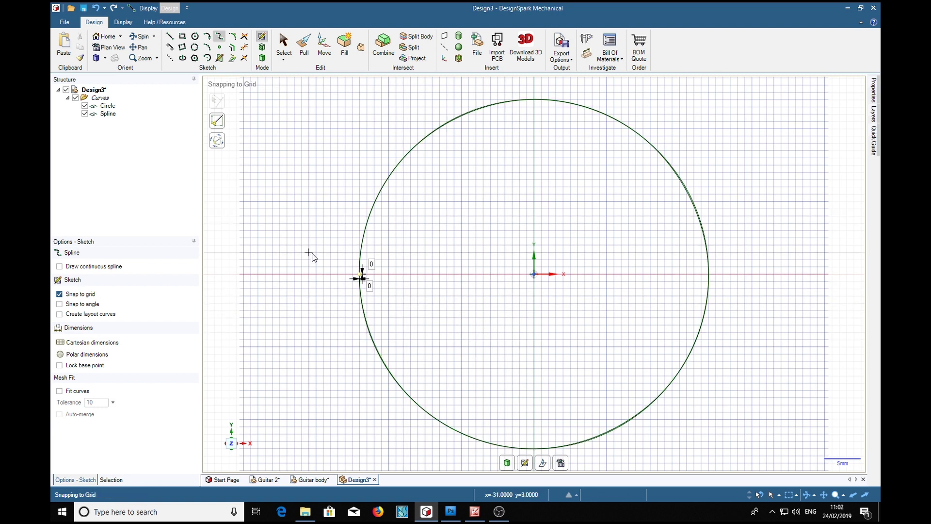
Exit the Spline tool and toggle Circle and Spline visibility, leaving only the spline shown
key(Escape)
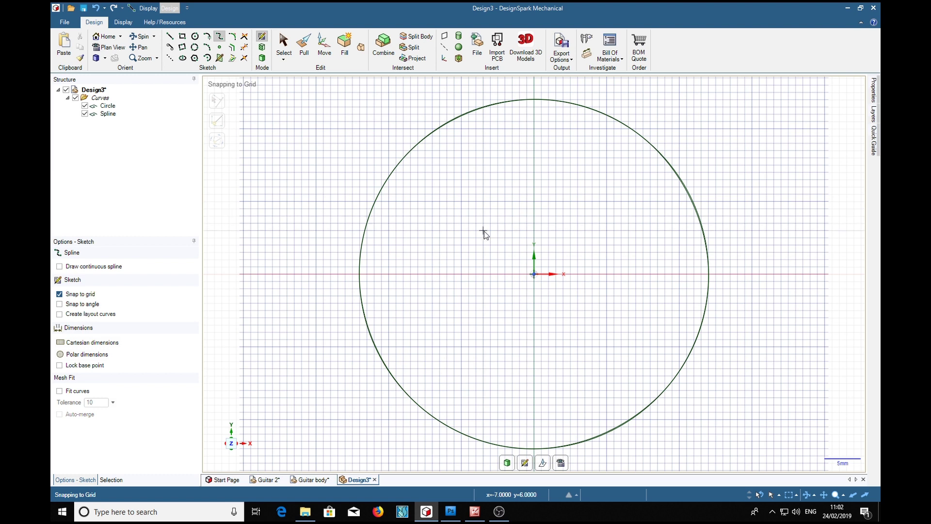
click(85, 106)
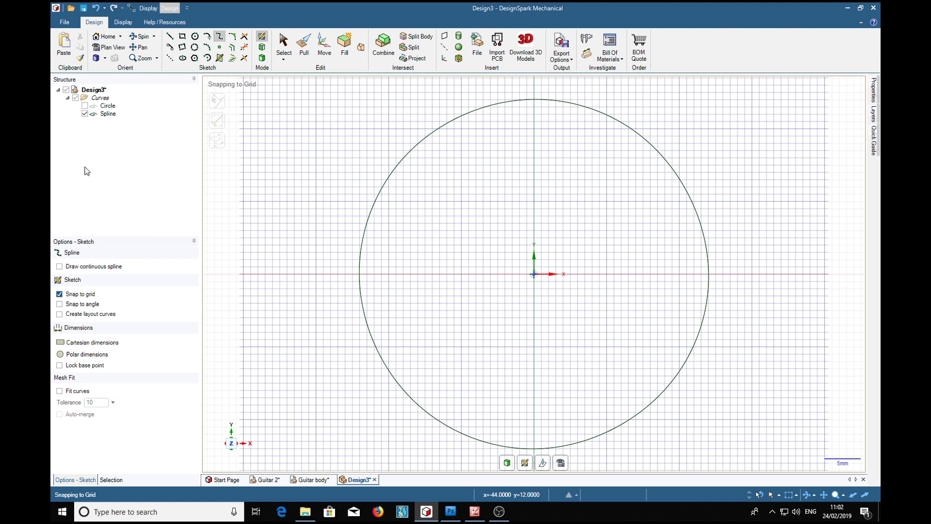
click(85, 106)
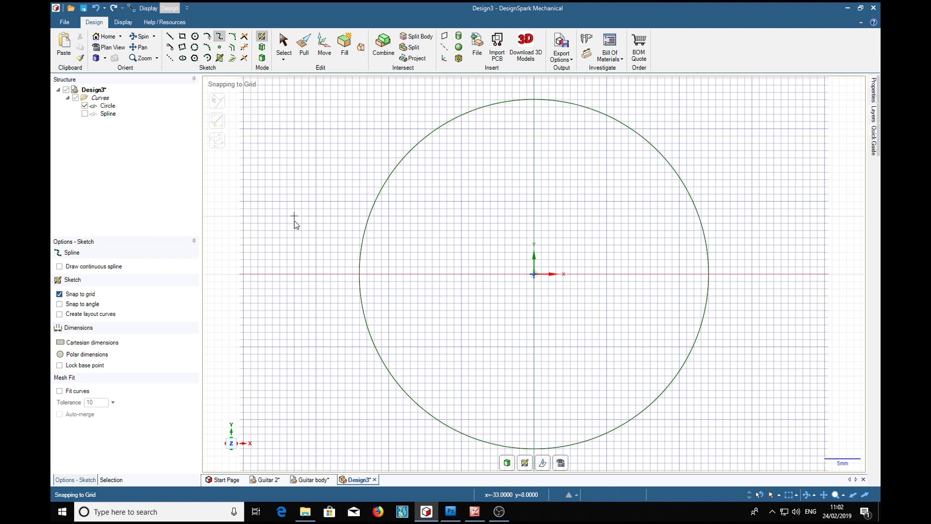
click(85, 114)
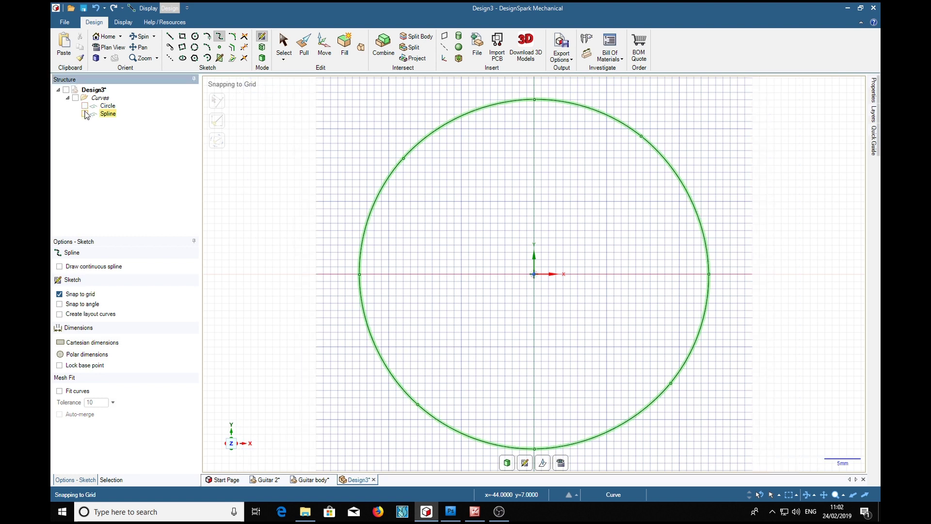
click(85, 114)
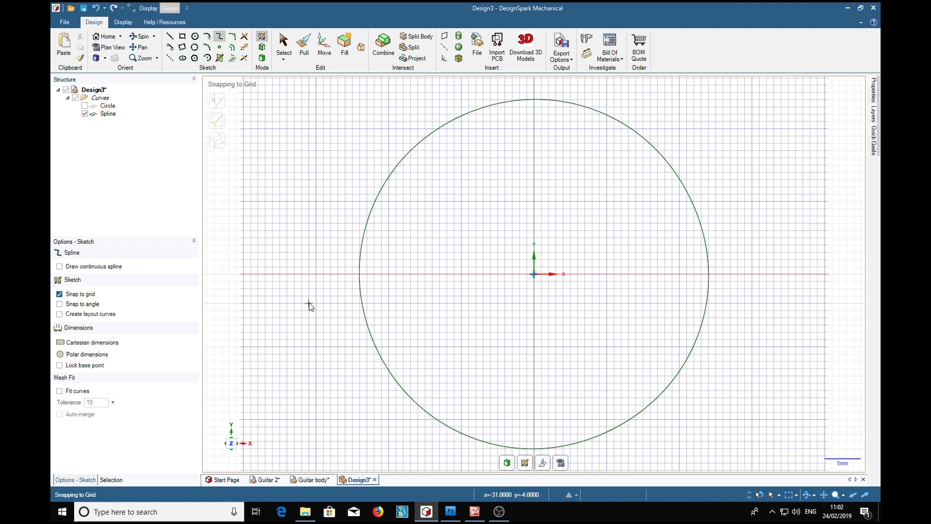